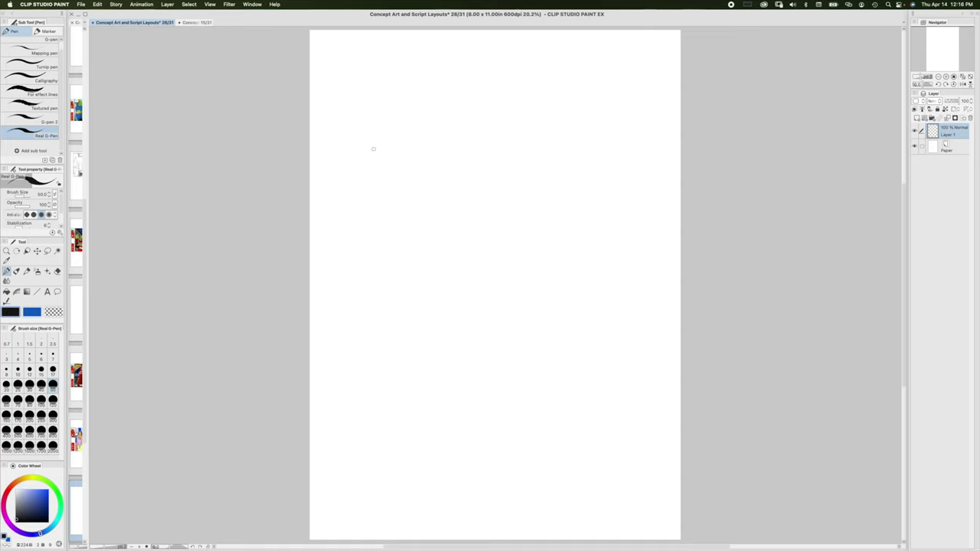
Step: Handwrite 'How to' in large black pen letters at the top of page 26
drag(361, 82, 358, 163)
drag(387, 73, 381, 174)
drag(354, 137, 407, 115)
mouse_move(417, 112)
mouse_down()
mouse_move(409, 164)
mouse_move(430, 112)
mouse_up()
mouse_move(444, 106)
mouse_down()
mouse_move(449, 136)
mouse_move(484, 101)
mouse_up()
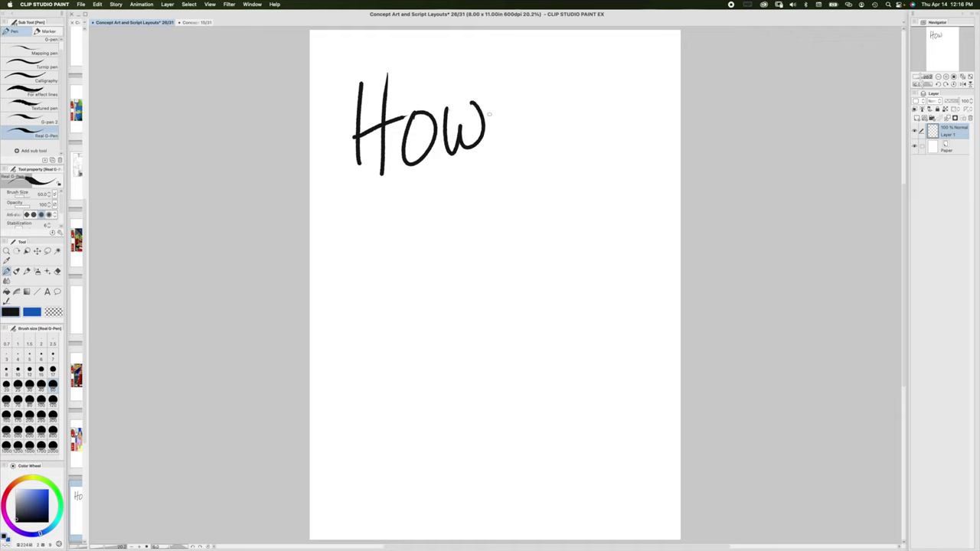
drag(568, 74, 557, 146)
drag(542, 116, 605, 103)
mouse_move(375, 216)
mouse_down()
mouse_move(361, 229)
mouse_move(360, 264)
mouse_up()
Step: Write 'start a' on the next line
mouse_move(401, 191)
mouse_down()
mouse_move(397, 267)
mouse_move(432, 214)
mouse_up()
mouse_move(431, 221)
mouse_down()
mouse_move(414, 254)
mouse_move(438, 255)
mouse_up()
drag(458, 252, 478, 211)
drag(493, 173, 483, 249)
mouse_move(468, 207)
mouse_down()
mouse_move(536, 189)
mouse_move(536, 230)
mouse_up()
drag(557, 188, 559, 255)
Step: Write 'comic' on a third line, dotting the i
mouse_move(368, 316)
mouse_down()
mouse_move(350, 360)
mouse_move(373, 376)
mouse_up()
drag(406, 320, 477, 360)
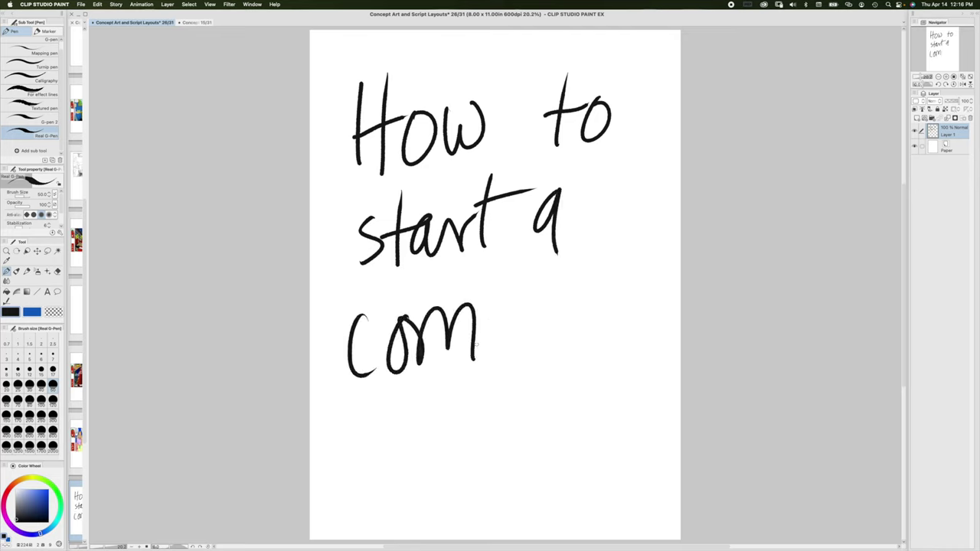
drag(494, 308, 495, 360)
click(503, 293)
drag(532, 314, 542, 367)
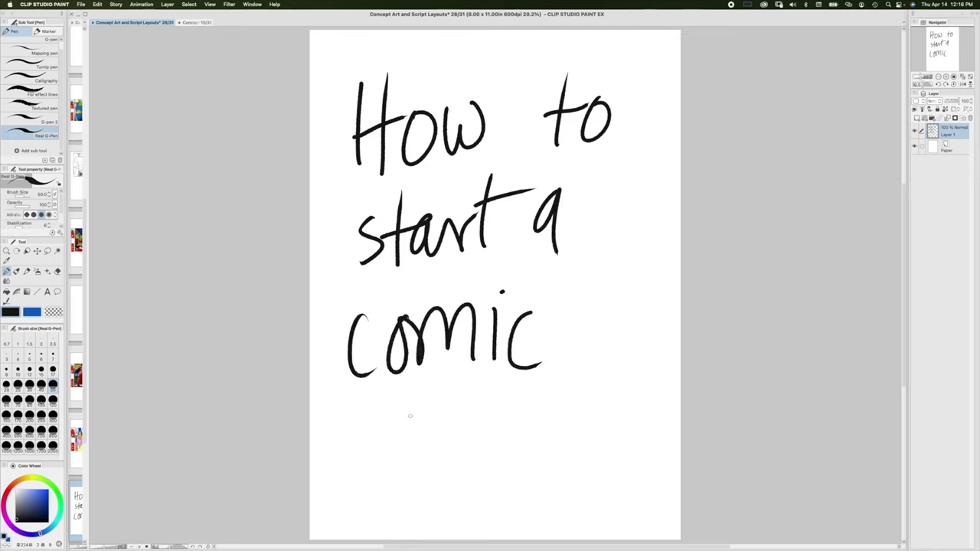
Step: Begin writing 'script' below 'comic', leaving the word unfinished
mouse_move(414, 418)
mouse_down()
mouse_move(393, 459)
mouse_move(444, 462)
mouse_up()
mouse_move(450, 421)
mouse_down()
mouse_move(475, 417)
mouse_move(481, 448)
mouse_up()
drag(441, 380, 443, 462)
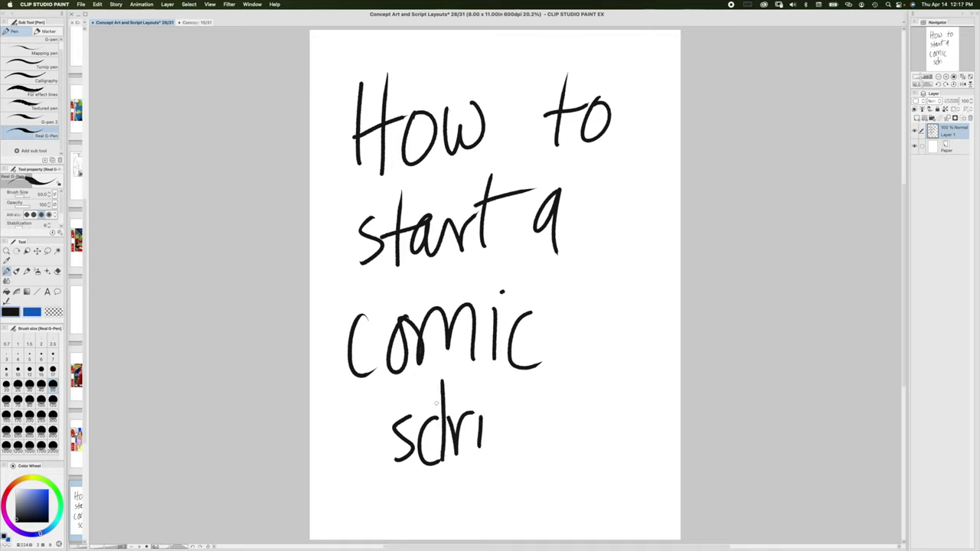
drag(426, 406, 487, 394)
drag(499, 405, 500, 480)
drag(490, 399, 499, 442)
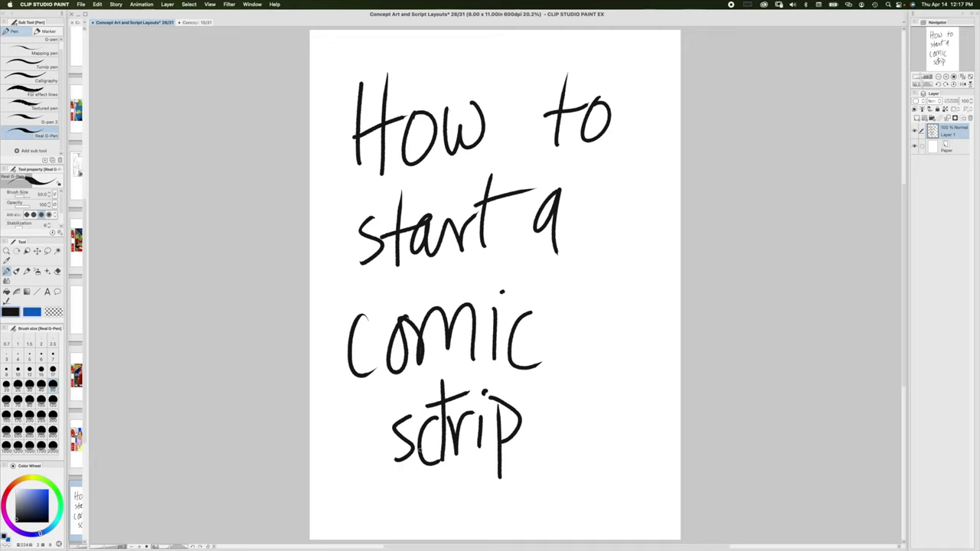
drag(507, 419, 457, 442)
drag(461, 429, 472, 415)
Step: Undo all the handwritten lettering with Cmd+Z until page 26 is blank
key(super+z)
key(super+z)
key(super+z)
key(super+z)
key(super+z)
key(super+z)
key(super+z)
key(super+z)
key(super+z)
key(super+z)
key(super+z)
key(super+z)
key(super+z)
key(super+z)
key(super+z)
key(super+z)
key(super+z)
key(super+z)
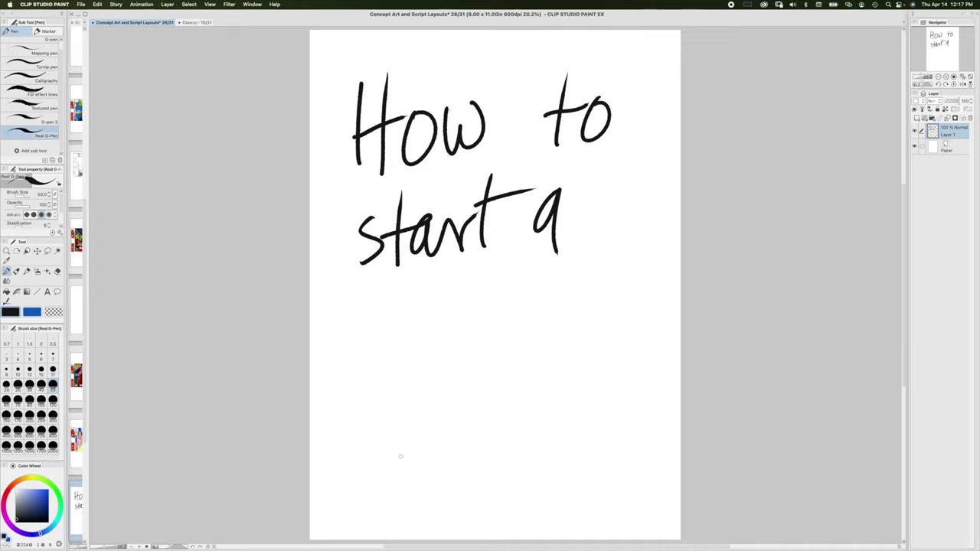
key(super+z)
key(super+z)
key(super+z)
key(super+z)
key(super+z)
key(super+z)
key(super+z)
key(super+z)
key(super+z)
key(super+z)
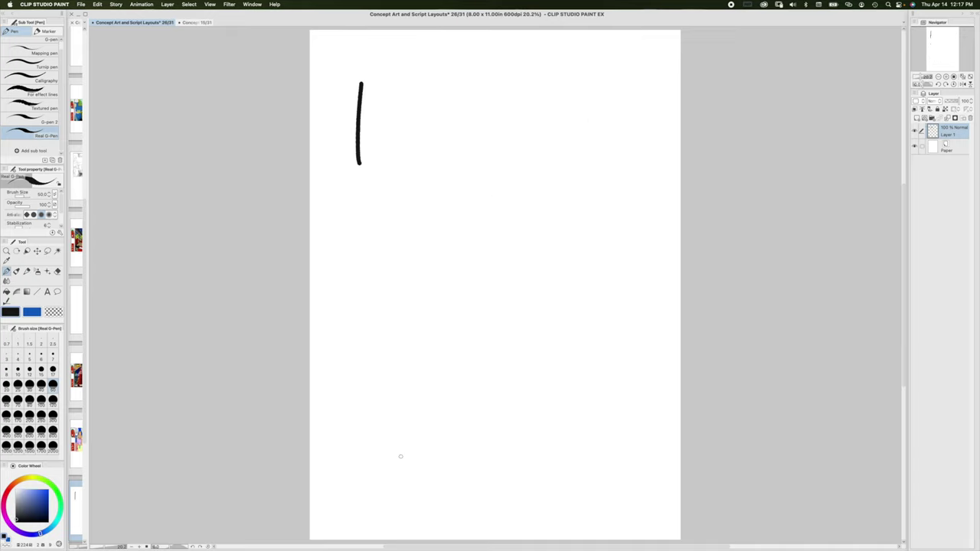
key(super+z)
Step: Set the pen size to 6 in the Brush size palette
click(42, 354)
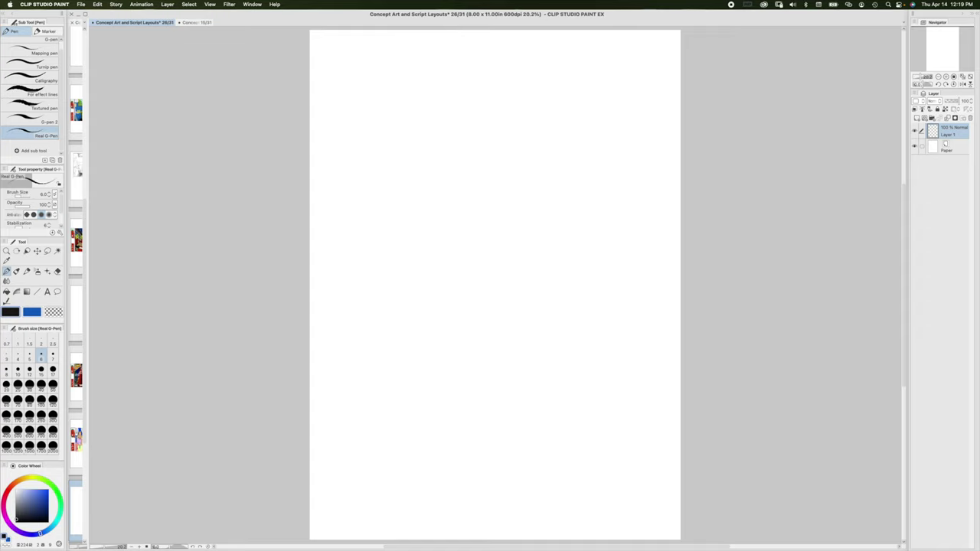
Step: Switch to 'The Barn' script in Microsoft Word
key(super+Tab)
Step: Drag 'The Barn' Word window over the canvas with its title and Premise visible
drag(15, 77, 467, 57)
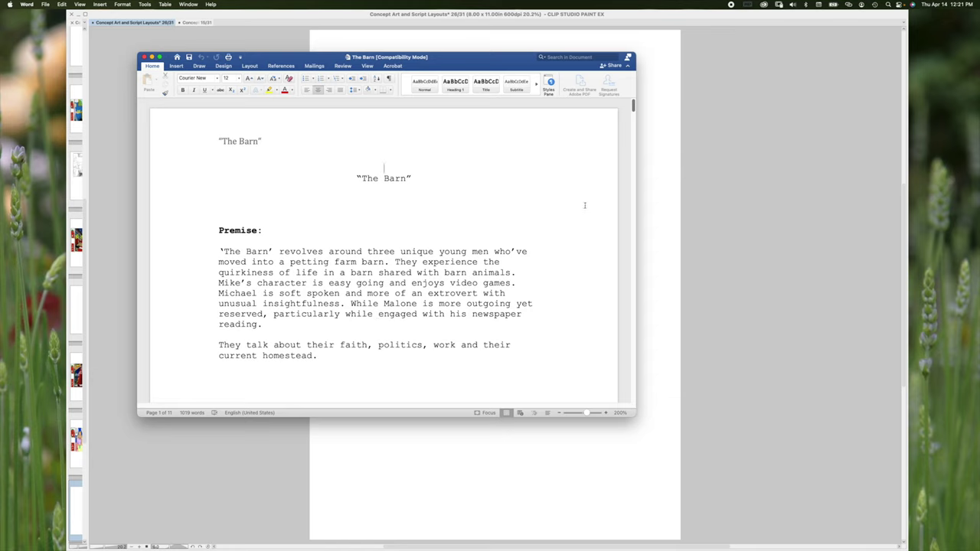
mouse_move(632, 107)
mouse_down()
mouse_move(630, 158)
mouse_move(629, 110)
mouse_up()
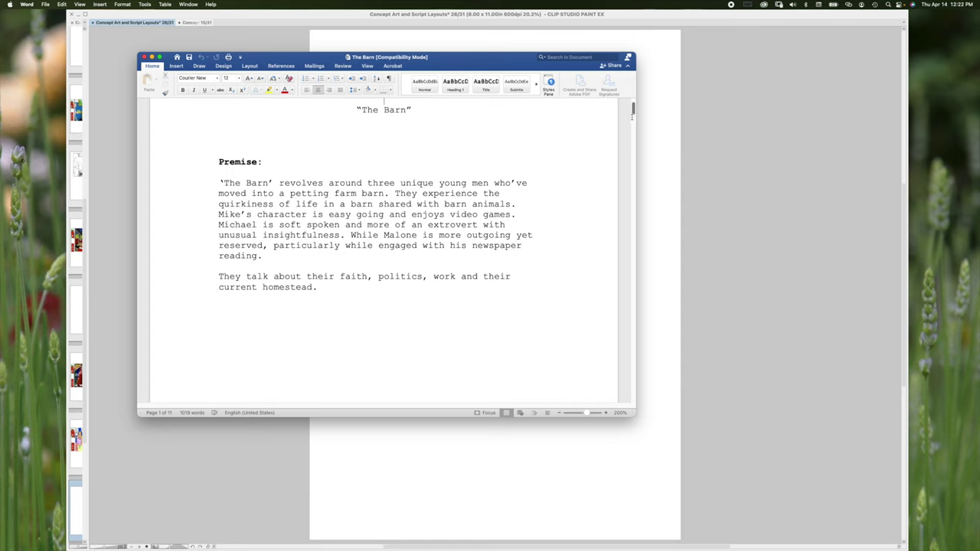
scroll(633, 111, up, 3)
scroll(633, 110, down, 1)
scroll(634, 108, up, 2)
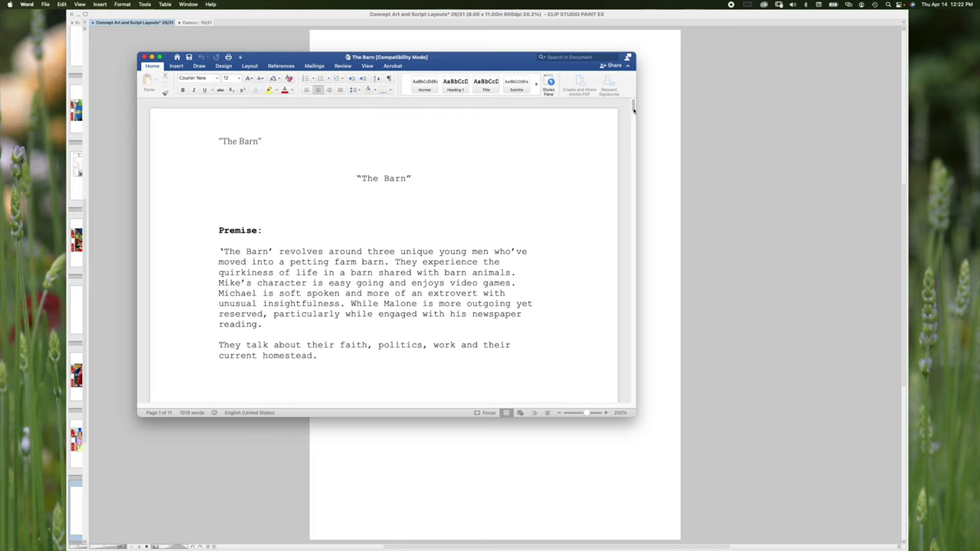
scroll(634, 115, down, 5)
scroll(633, 111, up, 5)
scroll(633, 107, down, 1)
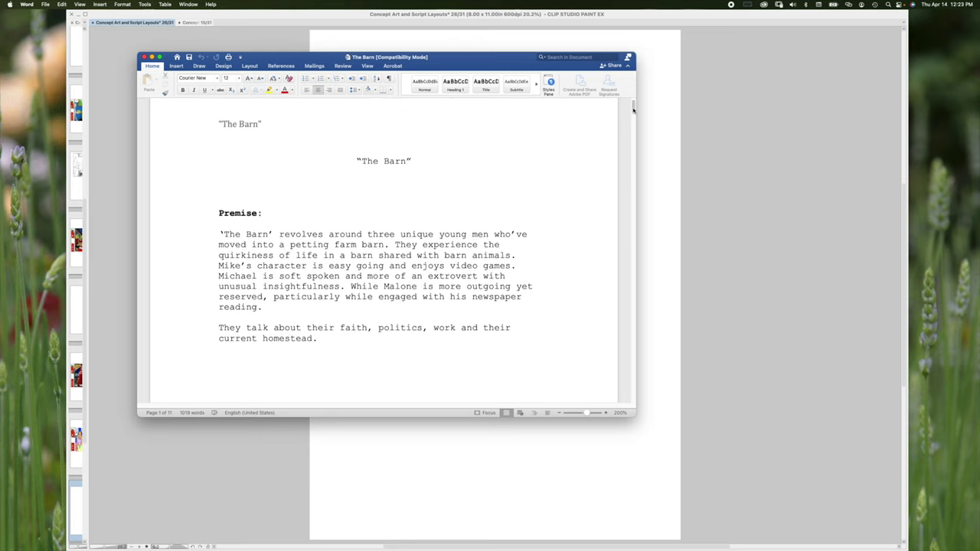
scroll(633, 109, up, 1)
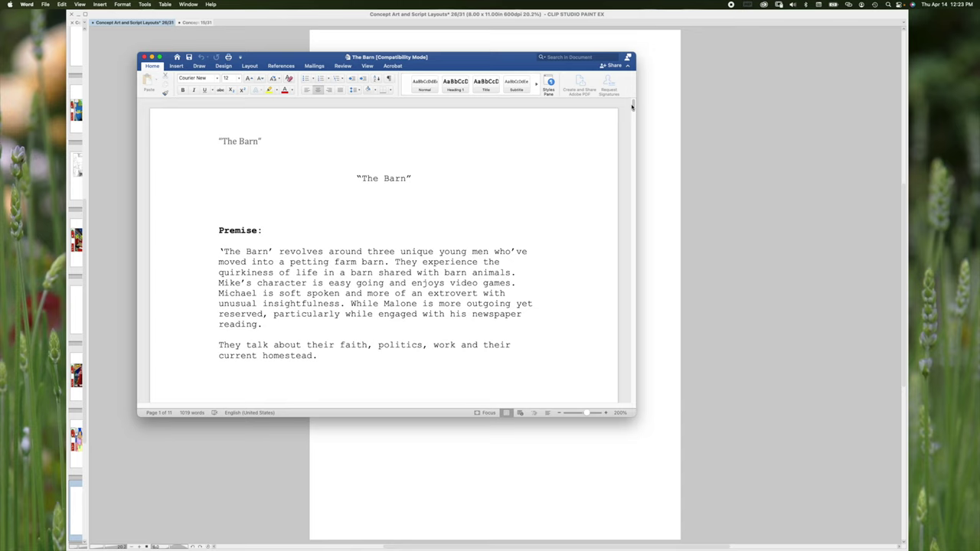
scroll(633, 109, down, 3)
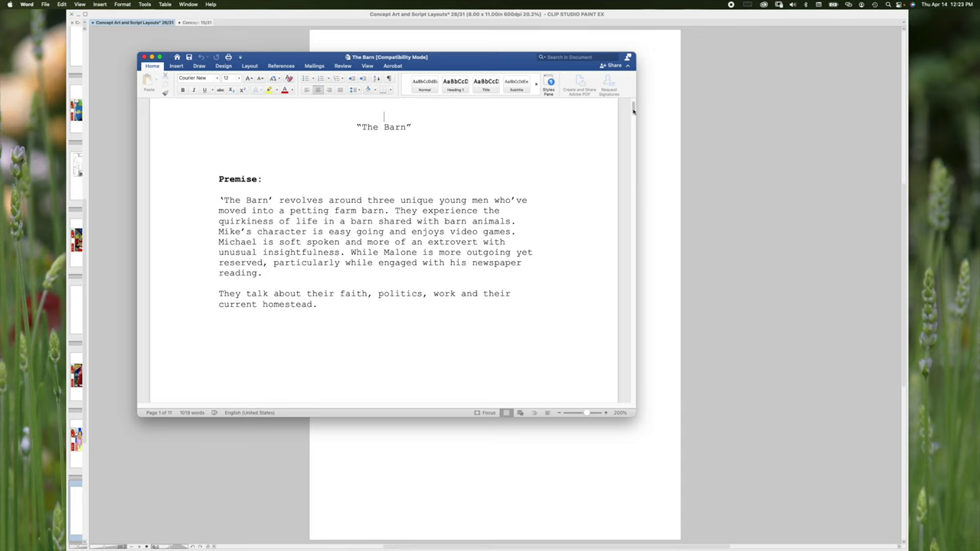
scroll(634, 109, up, 2)
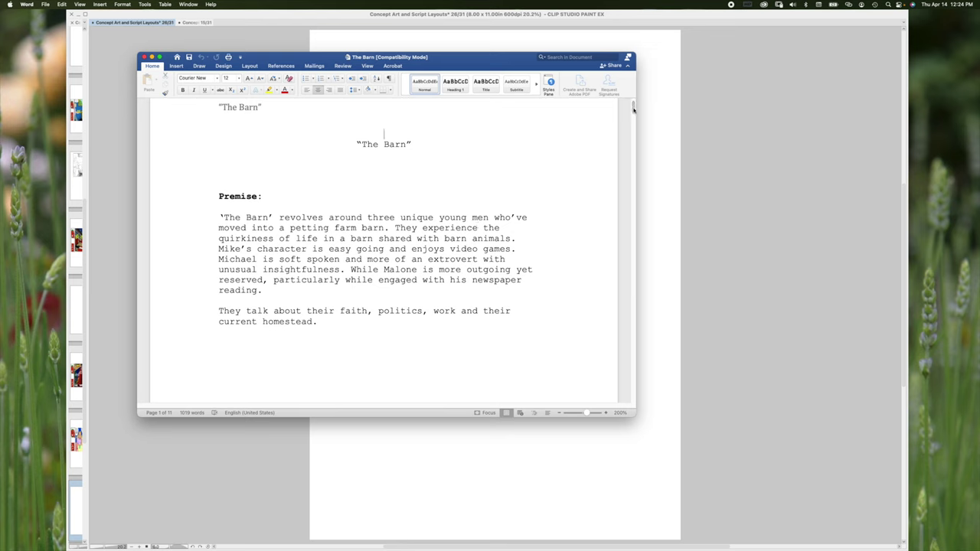
drag(633, 108, 633, 110)
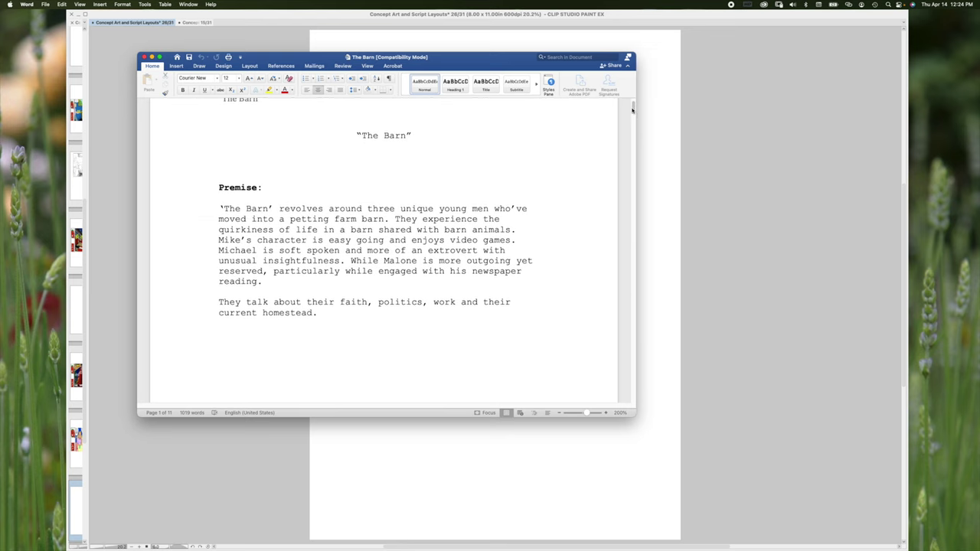
Step: Scroll through the Box 2 and Box 3 dialogue and place the cursor after 'Oh, Eyore.'
drag(633, 109, 632, 138)
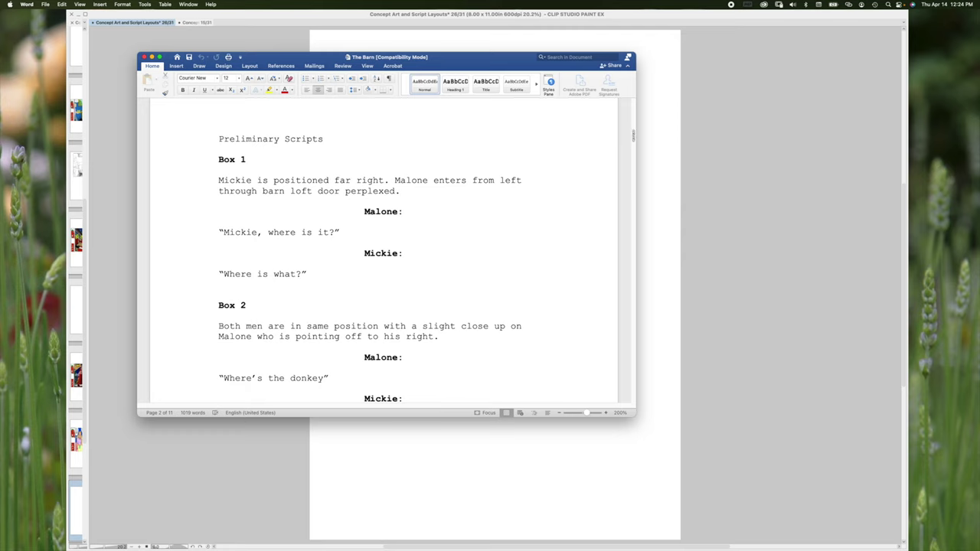
drag(632, 135, 632, 143)
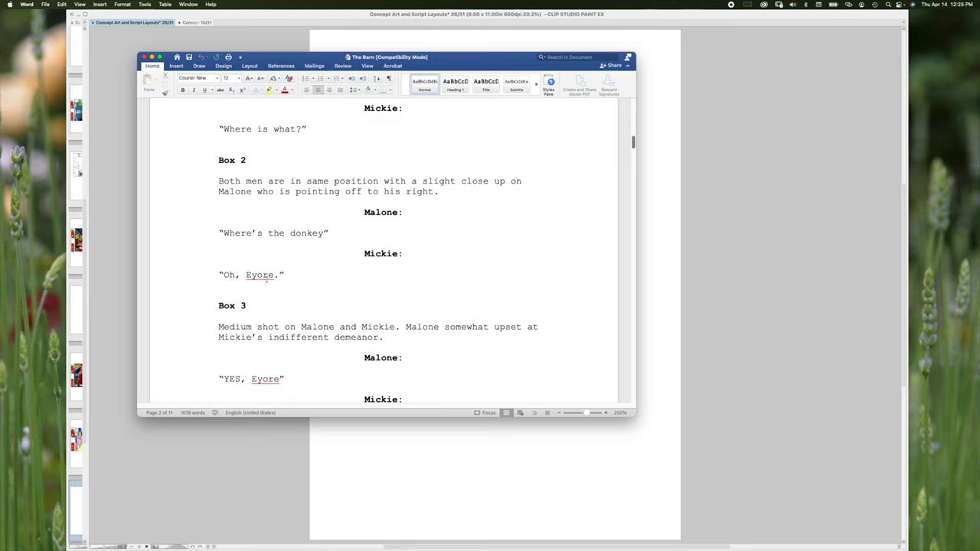
scroll(248, 232, down, 3)
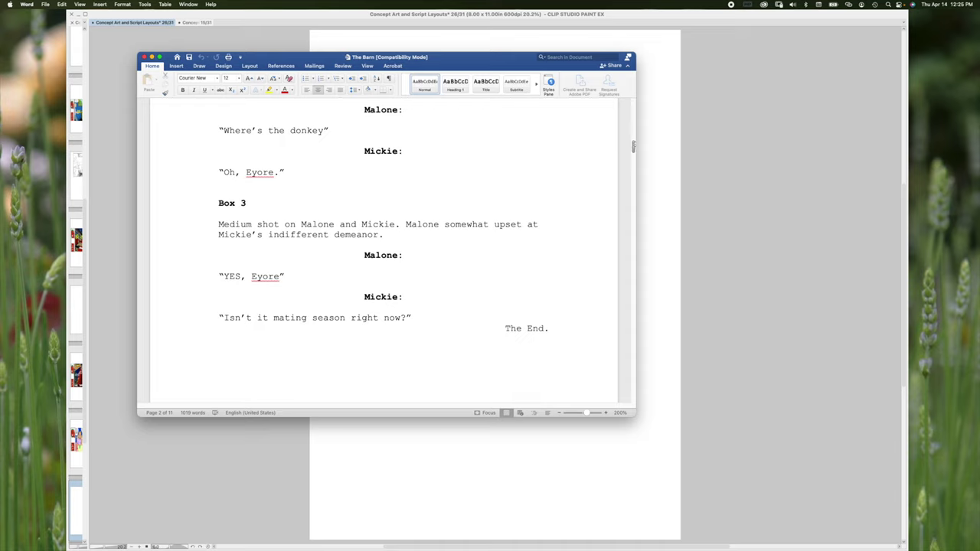
scroll(632, 138, up, 3)
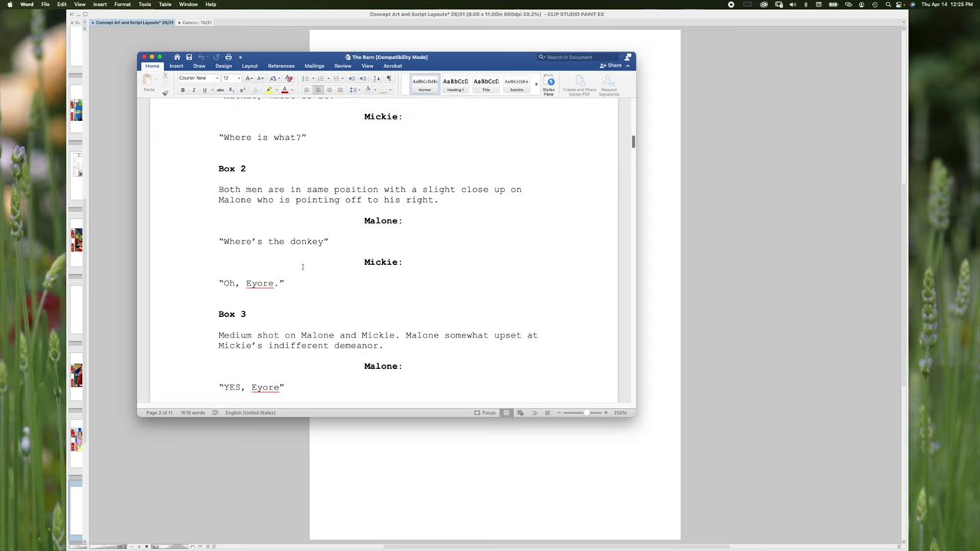
click(276, 288)
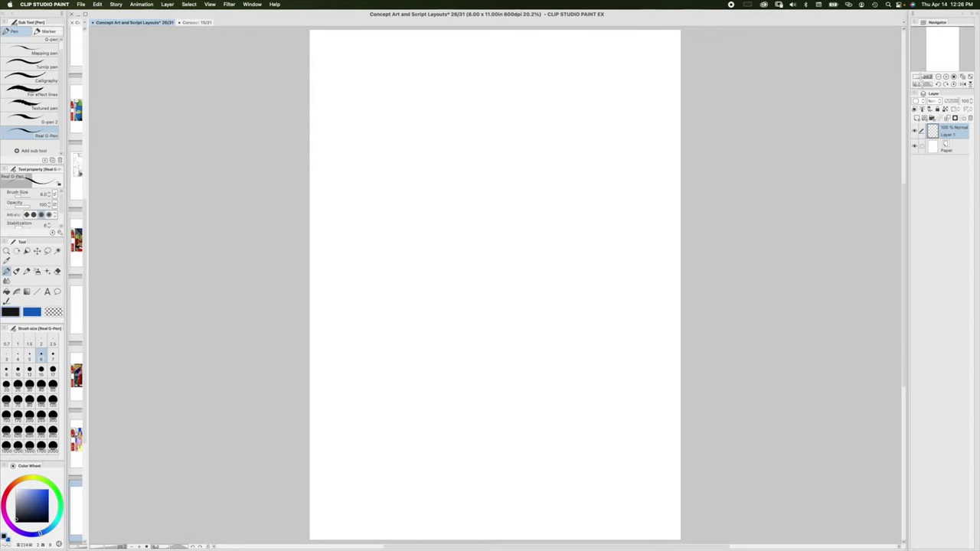
Step: On comic page 15, select a size-40 watercolor brush in pale yellow
click(201, 22)
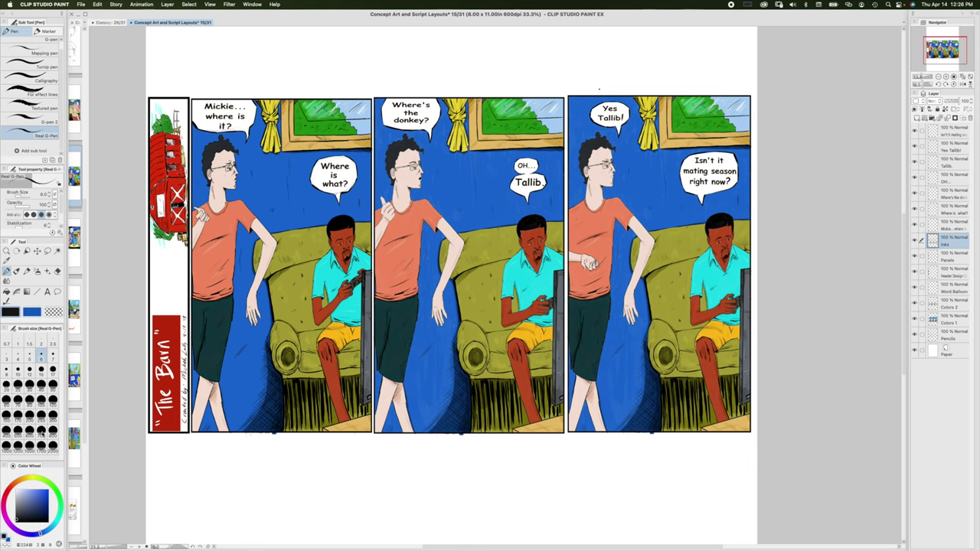
click(42, 383)
click(31, 312)
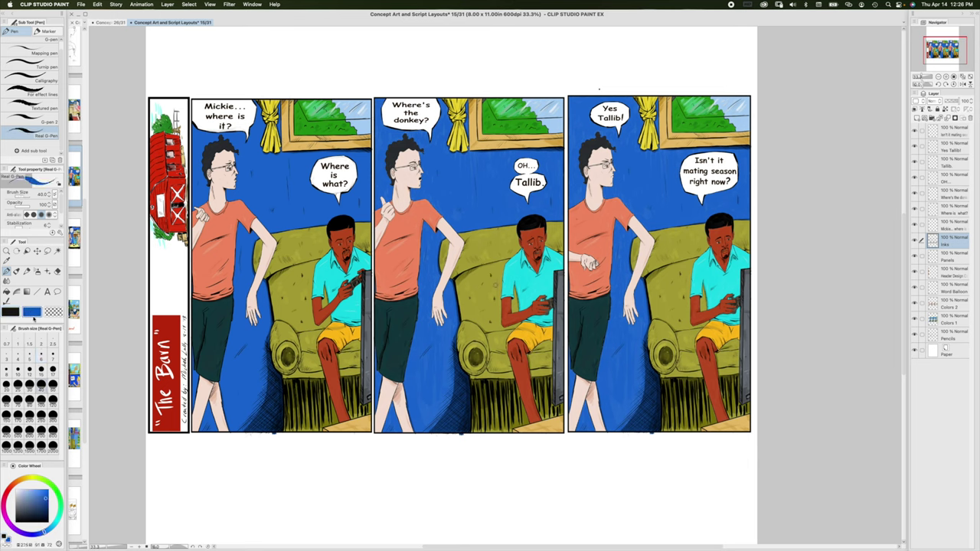
click(32, 478)
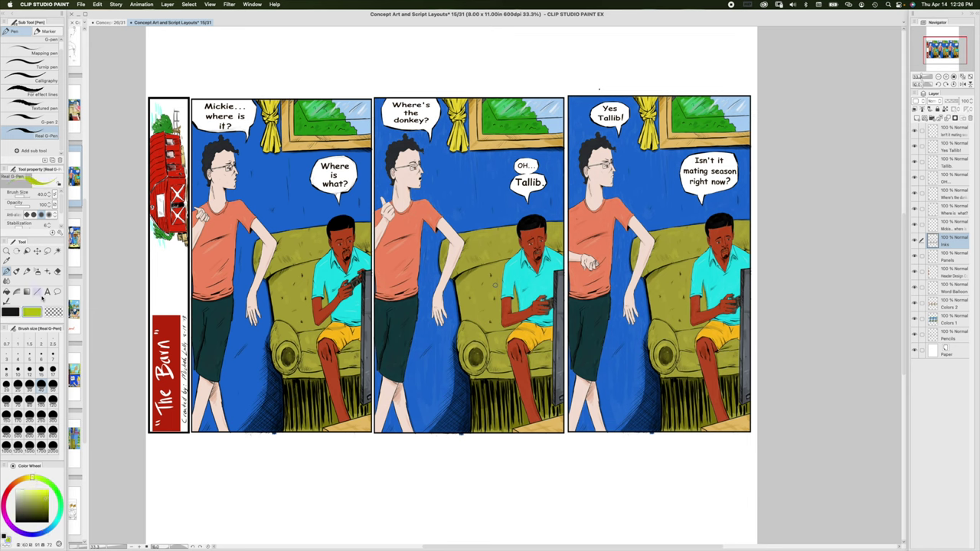
click(16, 272)
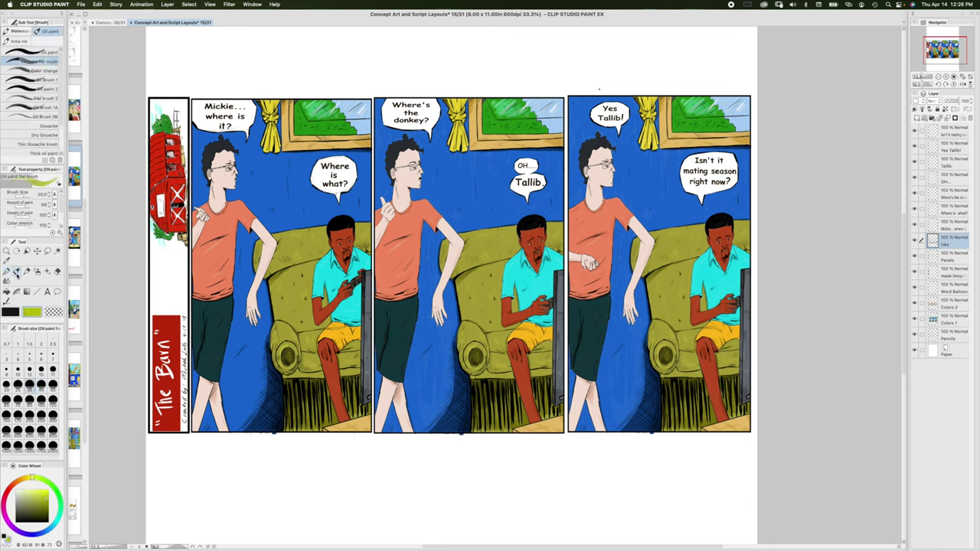
click(21, 30)
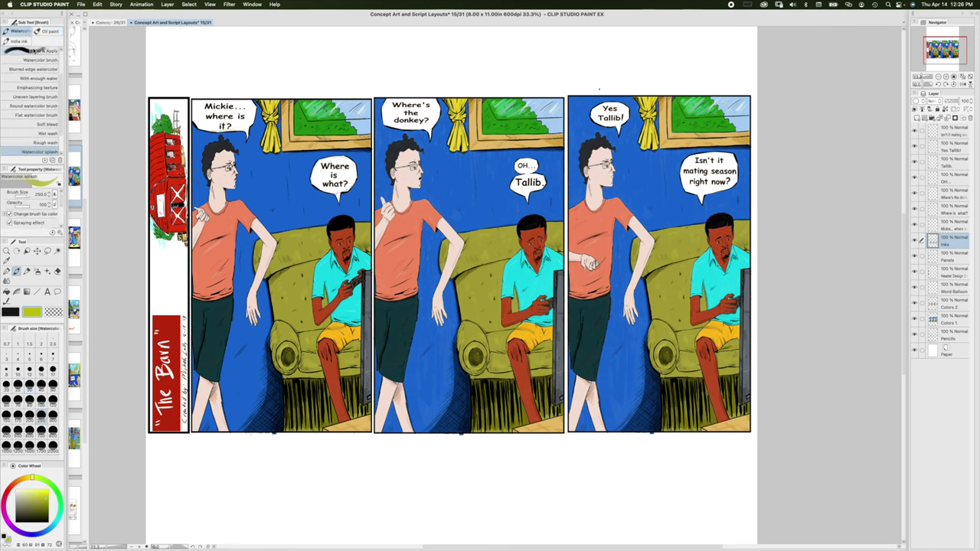
click(40, 490)
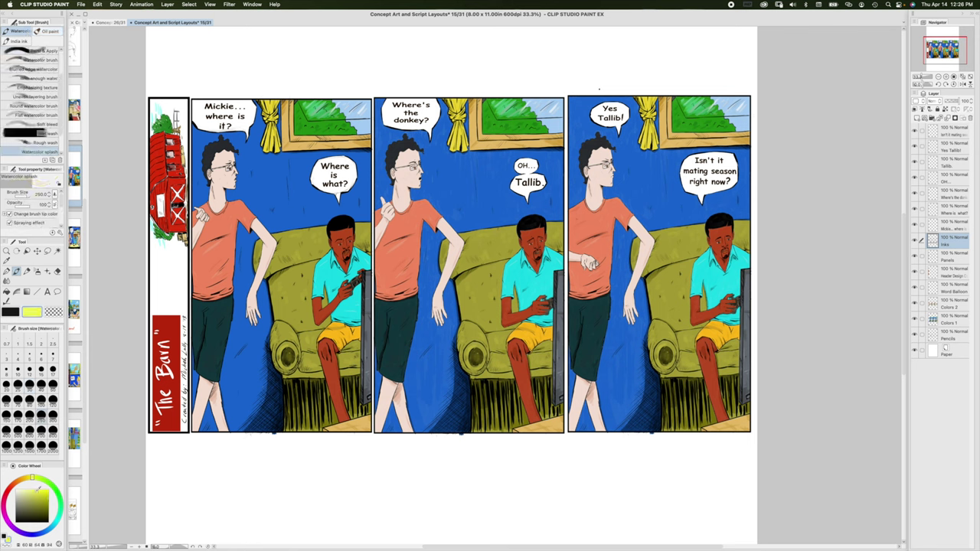
drag(39, 490, 31, 488)
Step: Paint pale yellow over 'Tallib.' on a new layer placed beneath the lettering
key(super+shift+n)
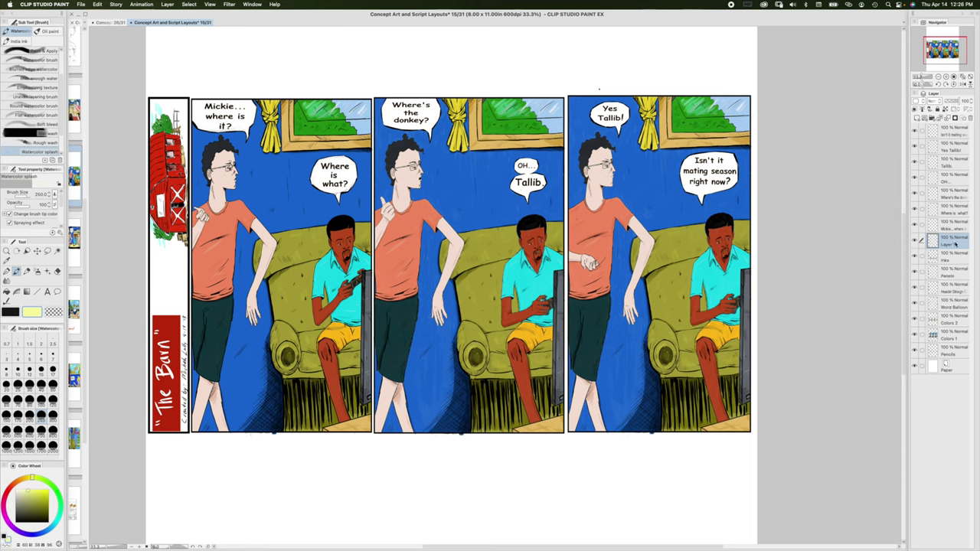
mouse_move(518, 177)
mouse_down()
mouse_move(548, 200)
mouse_move(545, 181)
mouse_up()
drag(953, 242, 959, 138)
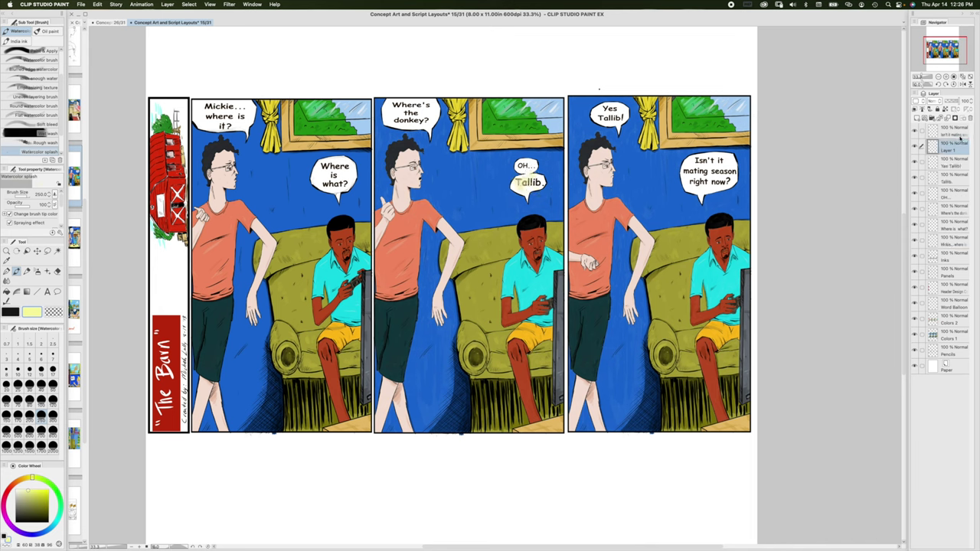
mouse_move(520, 176)
mouse_down()
mouse_move(545, 191)
mouse_move(517, 181)
mouse_move(548, 176)
mouse_move(528, 191)
mouse_up()
key(ctrl+[)
key(ctrl+[)
key(ctrl+[)
key(ctrl+[)
key(ctrl+[)
key(ctrl+[)
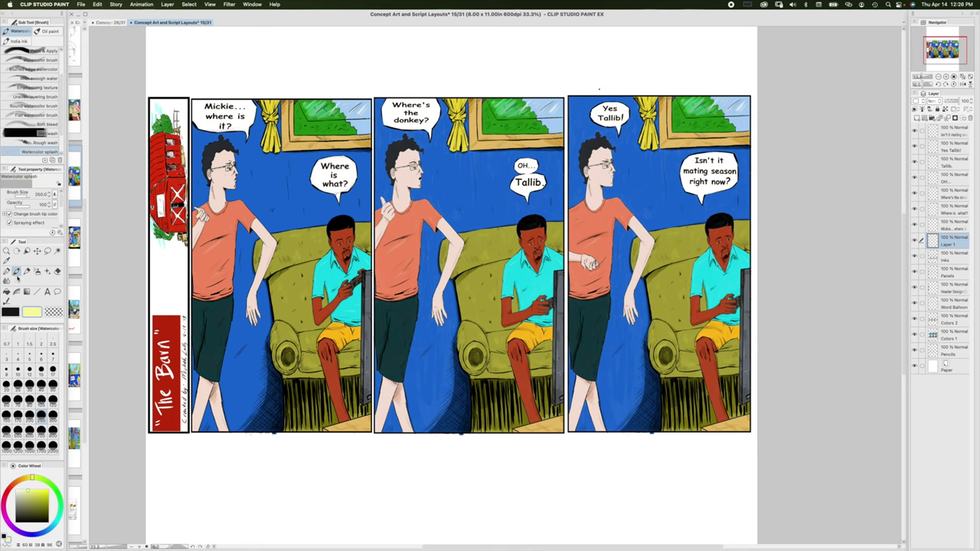
Step: Try a Fill-in-mono marker fill behind 'Tallib.', then undo it
click(6, 271)
click(48, 31)
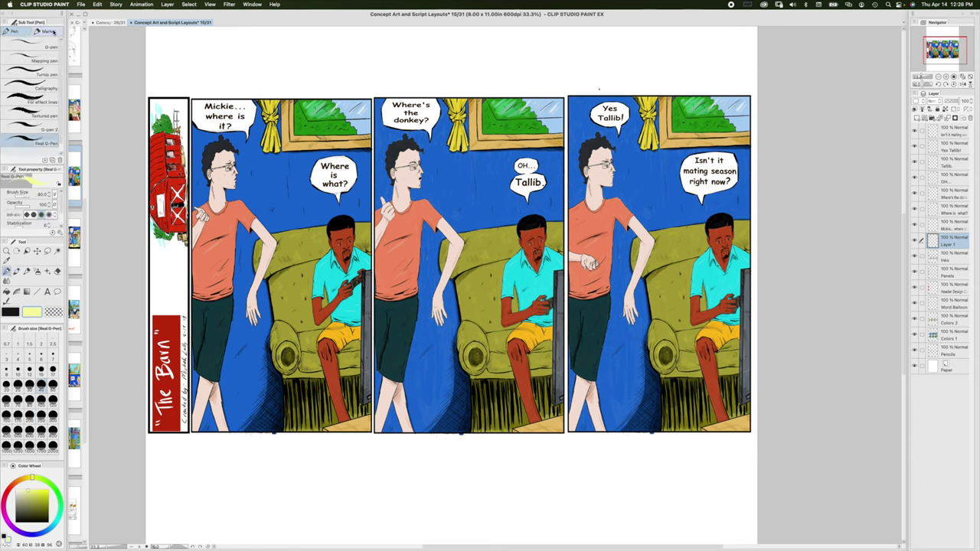
click(38, 71)
mouse_move(527, 187)
mouse_down()
mouse_move(547, 178)
mouse_move(503, 184)
mouse_move(550, 188)
mouse_up()
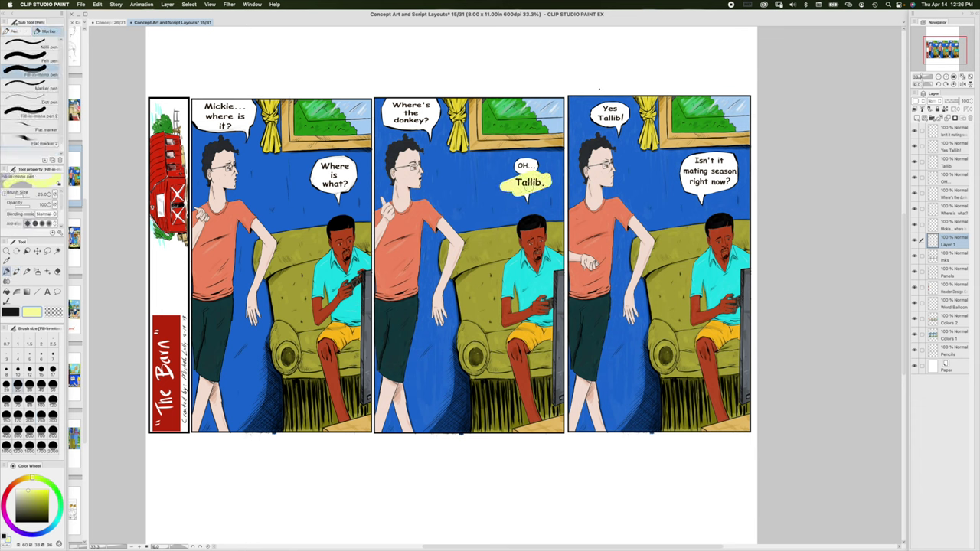
key(super+z)
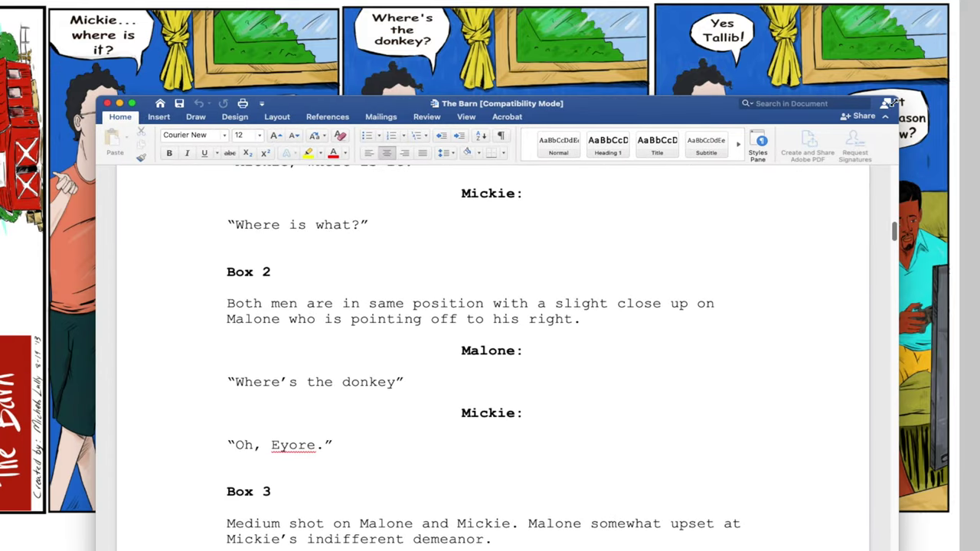
Step: Shrink the Word script window, move it right of the comic, and scroll to the top
drag(891, 101, 568, 154)
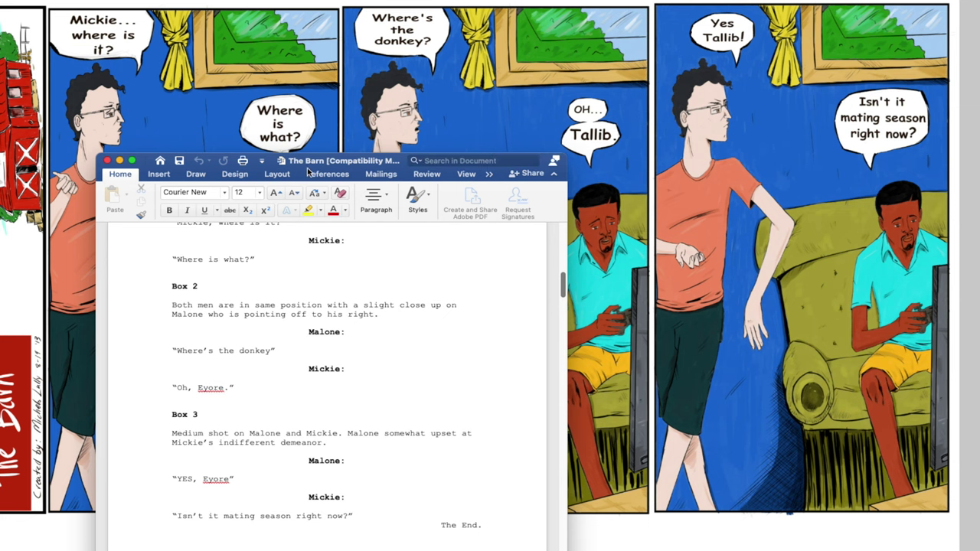
drag(358, 163, 886, 224)
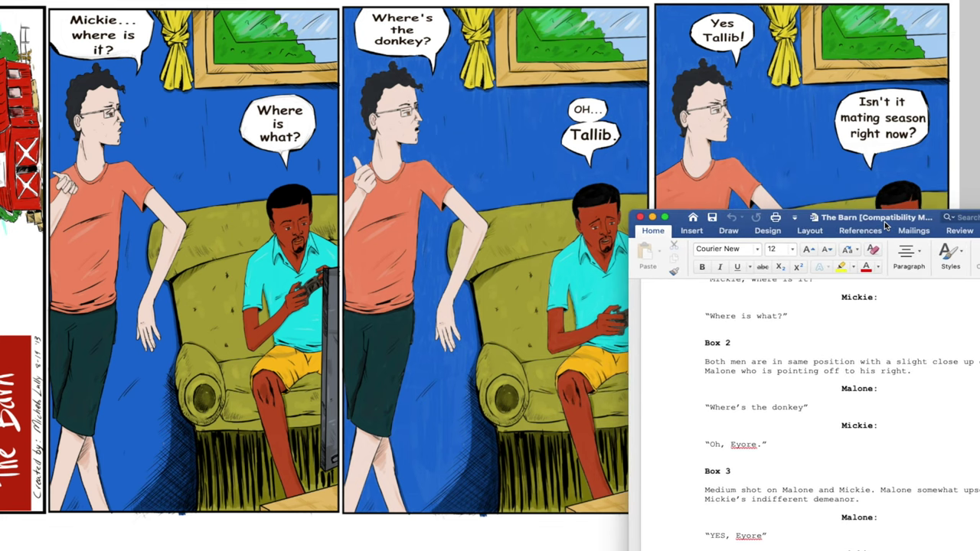
scroll(804, 413, up, 10)
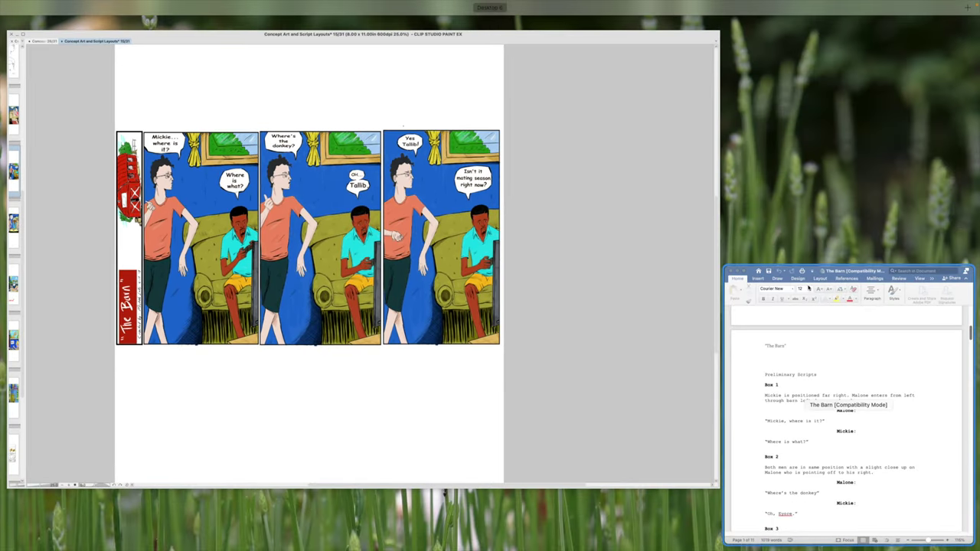
Step: Exit Mission Control and widen the Word script window beside the comic panels
drag(879, 274, 839, 293)
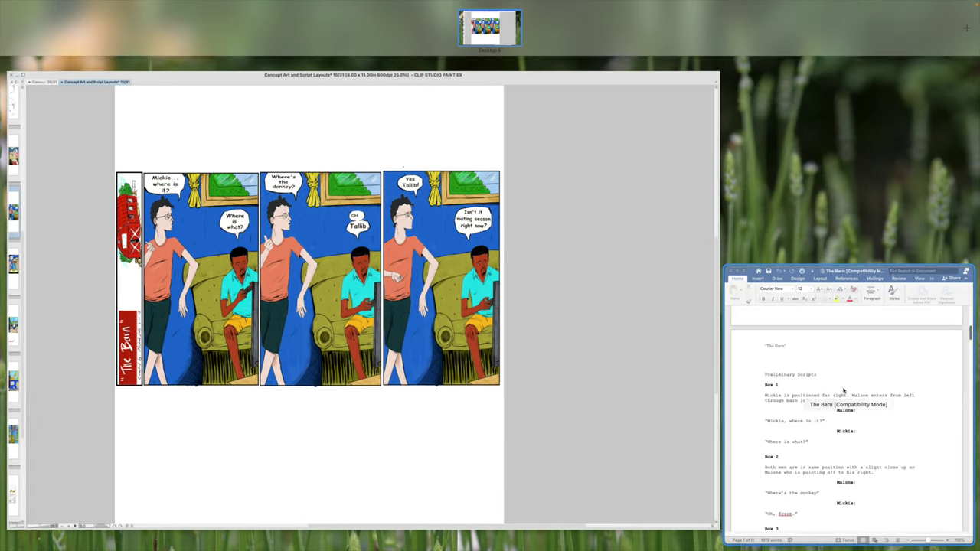
click(969, 337)
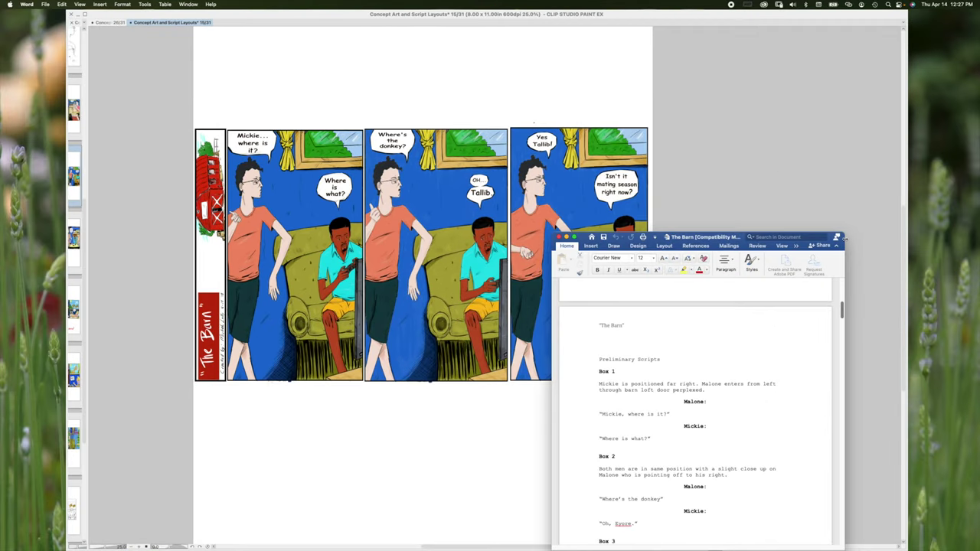
drag(843, 239, 908, 226)
drag(805, 229, 774, 108)
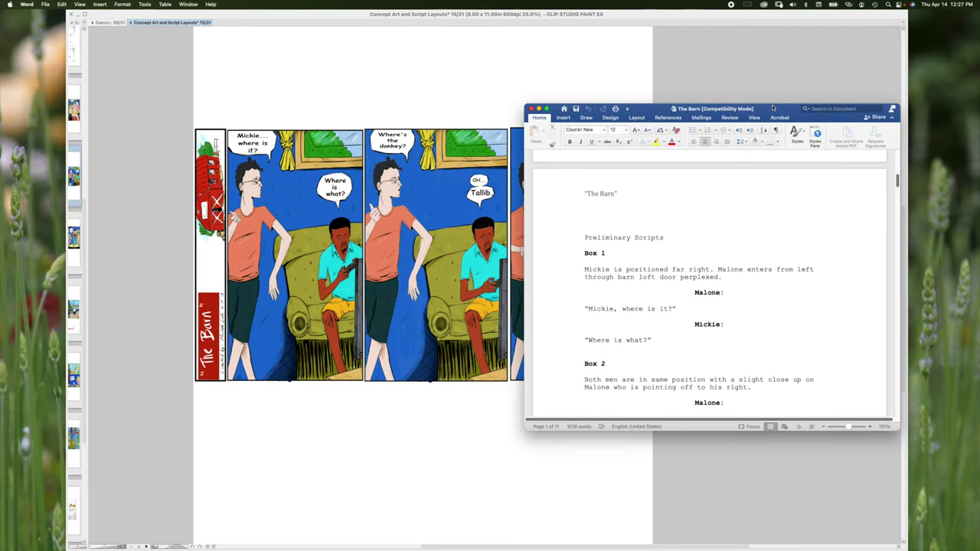